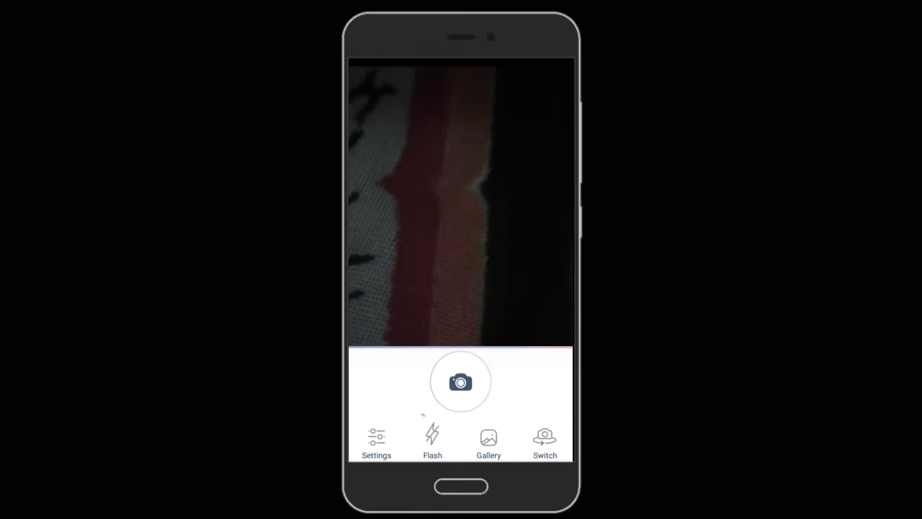
# Capture a selfie, which then shows with the Red hair color applied.
pyautogui.click(434, 441)
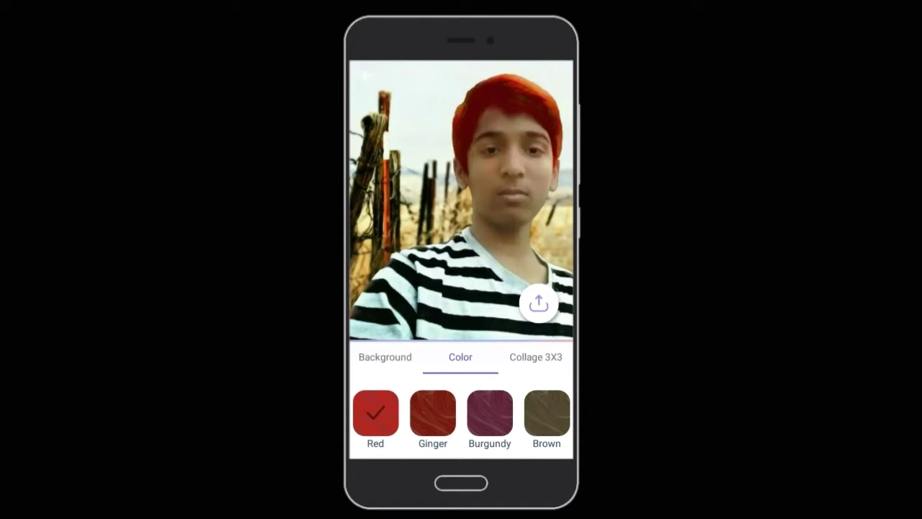
# Switch the selfie's hair color to Ginger and bring up the Background choices.
pyautogui.moveTo(504, 416); pyautogui.dragTo(485, 416)
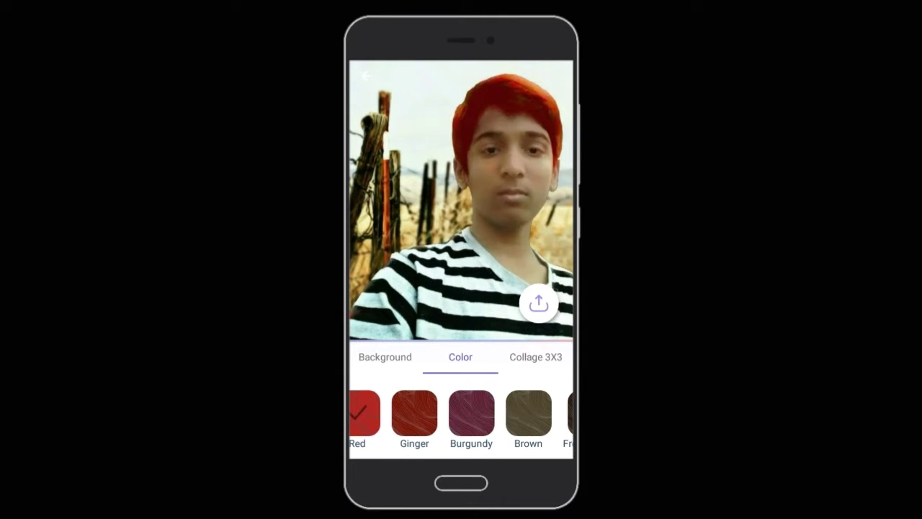
pyautogui.click(414, 412)
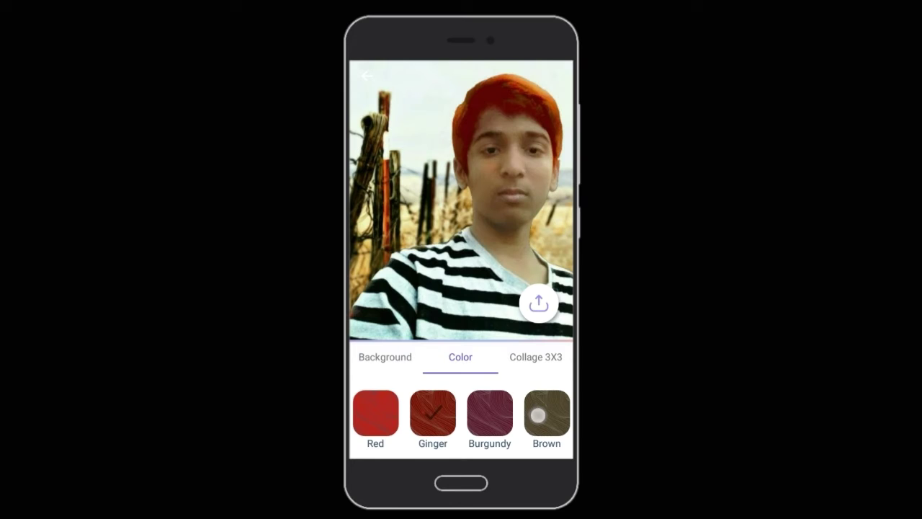
pyautogui.moveTo(527, 425)
pyautogui.mouseDown()
pyautogui.moveTo(470, 427)
pyautogui.moveTo(496, 429)
pyautogui.mouseUp()
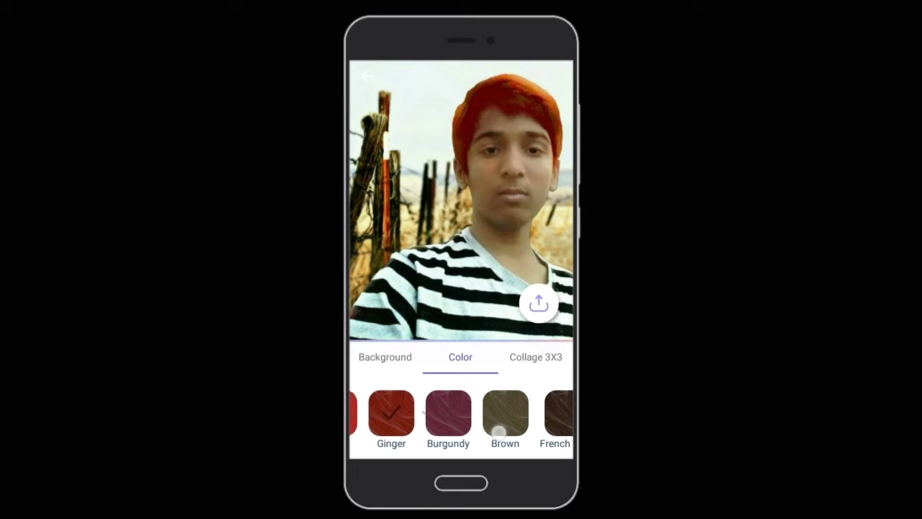
pyautogui.click(390, 365)
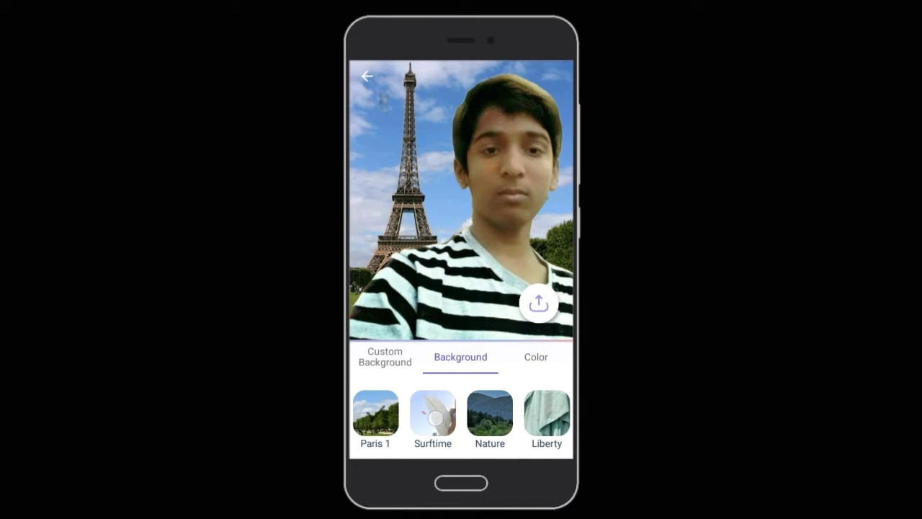
# Preview the Surftime, Nature, Liberty and Currencies backdrops behind the selfie.
pyautogui.click(435, 418)
pyautogui.click(474, 418)
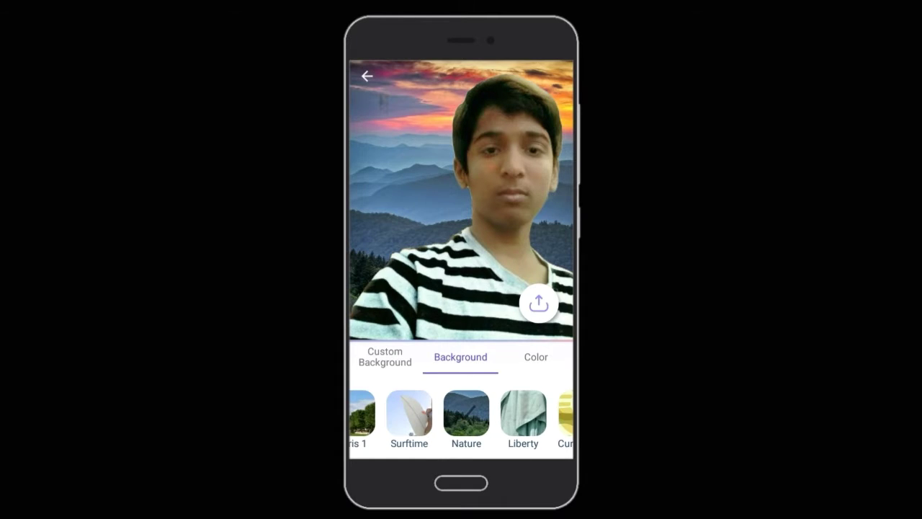
pyautogui.click(523, 413)
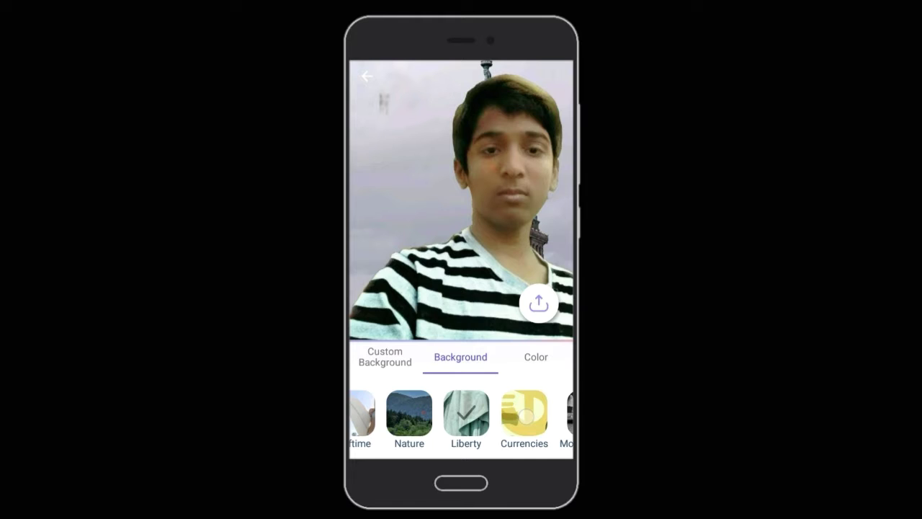
pyautogui.click(525, 413)
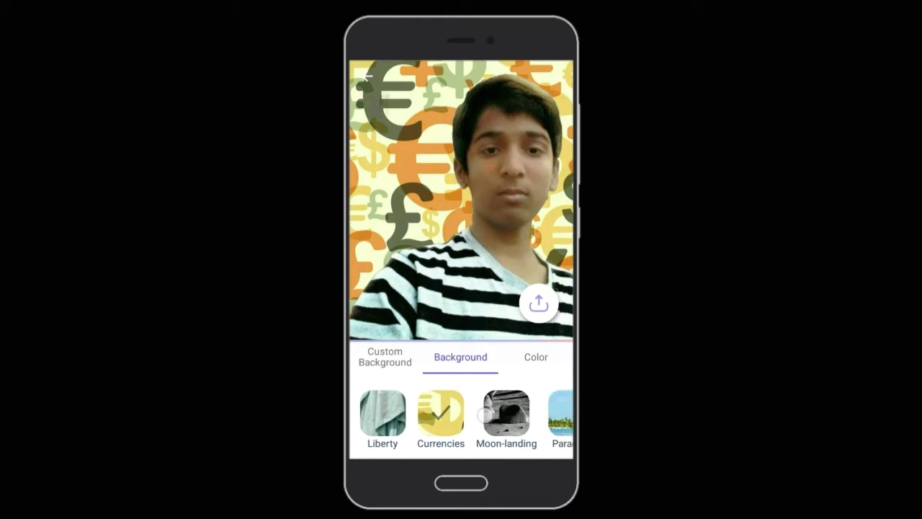
# Scroll the backdrop strip and apply the Beach scene with palm leaves.
pyautogui.moveTo(461, 415); pyautogui.dragTo(386, 421)
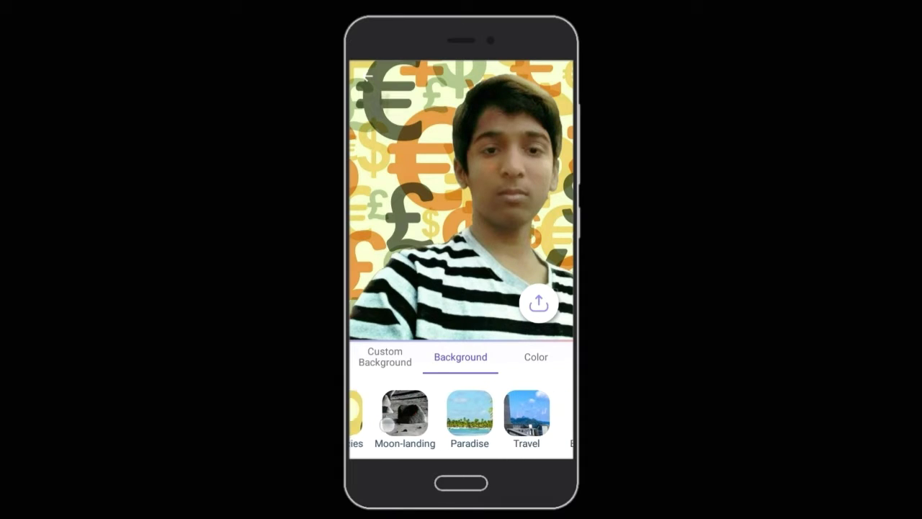
pyautogui.moveTo(505, 412); pyautogui.dragTo(353, 418)
pyautogui.click(466, 413)
pyautogui.moveTo(447, 416); pyautogui.dragTo(411, 416)
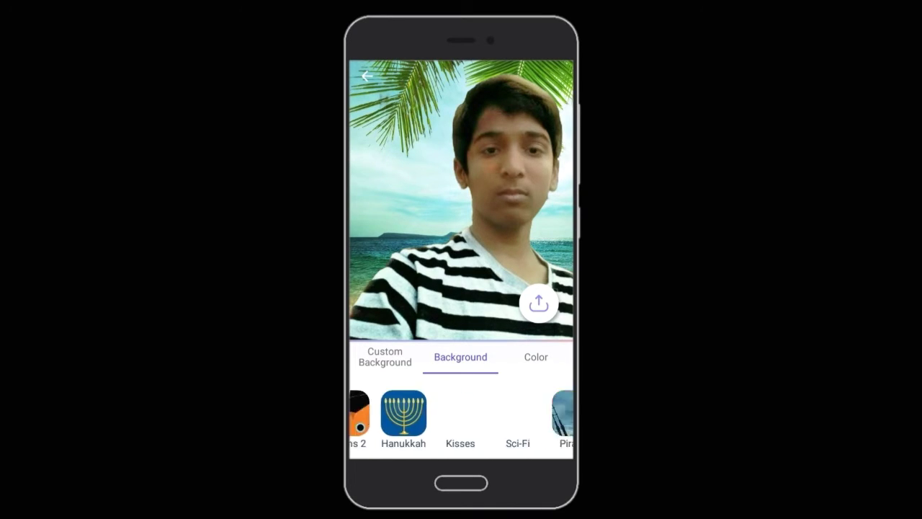
# Try the Spanish Steps street scene and Earth-from-space backdrops.
pyautogui.click(509, 413)
pyautogui.moveTo(555, 415); pyautogui.dragTo(459, 405)
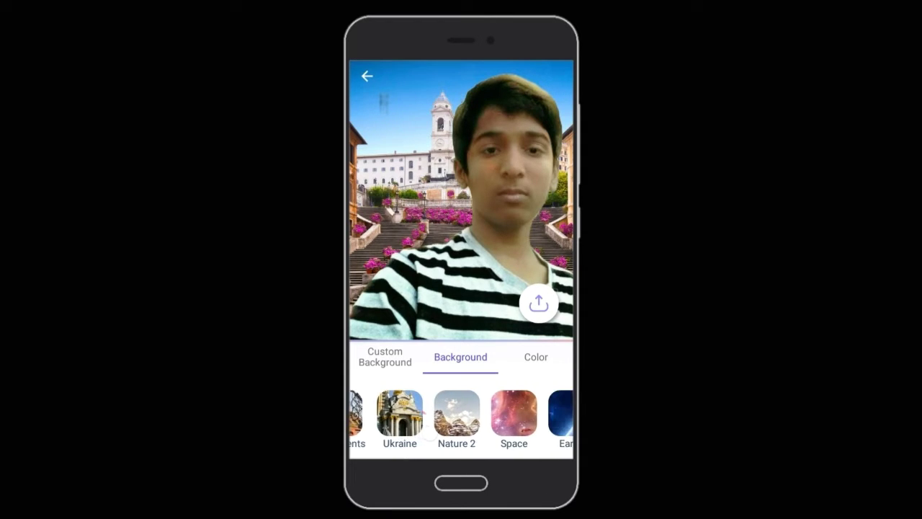
pyautogui.moveTo(497, 424)
pyautogui.mouseDown()
pyautogui.moveTo(453, 426)
pyautogui.moveTo(435, 414)
pyautogui.moveTo(496, 414)
pyautogui.mouseUp()
pyautogui.click(546, 412)
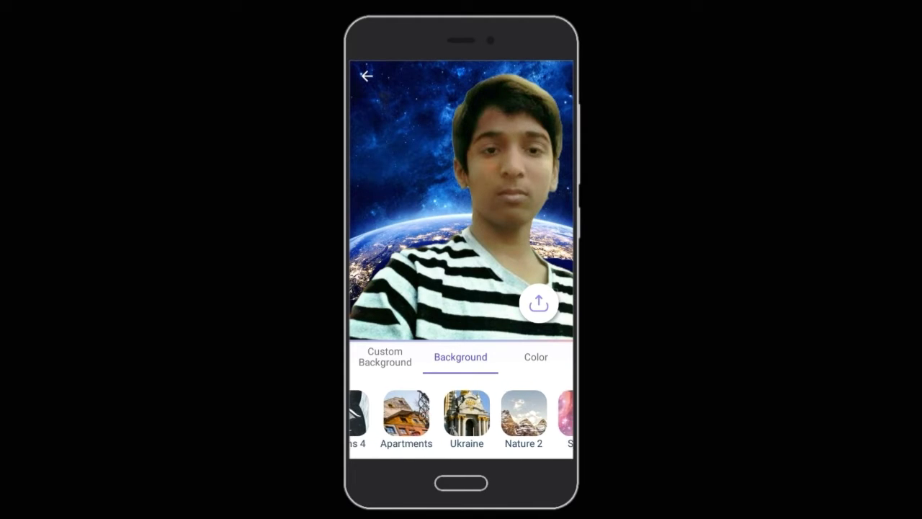
# Scroll the backdrop strip back to the fence-and-field scene and bring up Custom Background.
pyautogui.moveTo(374, 414); pyautogui.dragTo(551, 414)
pyautogui.moveTo(468, 414); pyautogui.dragTo(526, 414)
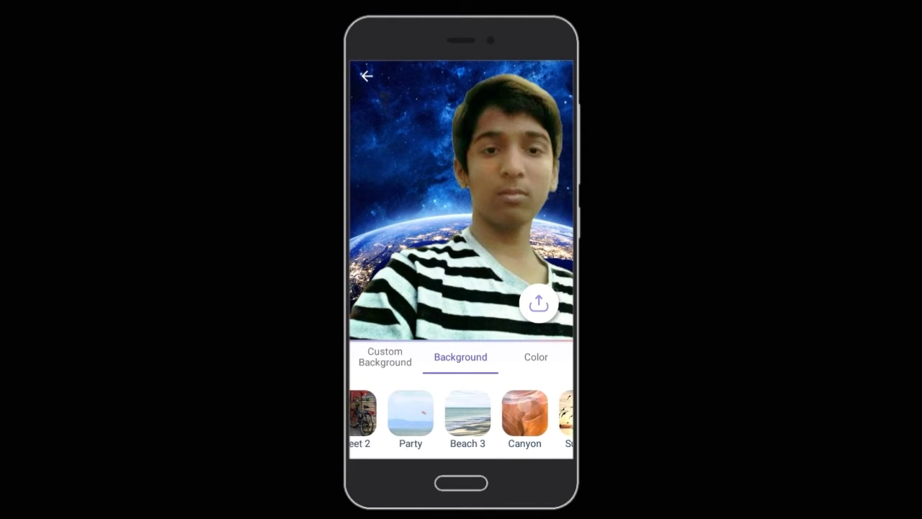
pyautogui.moveTo(403, 415); pyautogui.dragTo(490, 414)
pyautogui.click(385, 357)
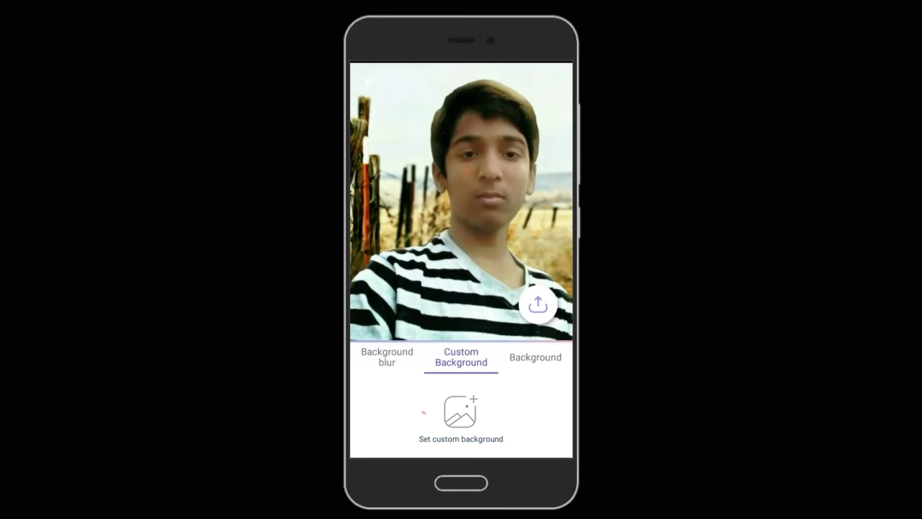
# Set the background blur to maximum and bring up sharing for the Eiffel Tower selfie.
pyautogui.click(395, 353)
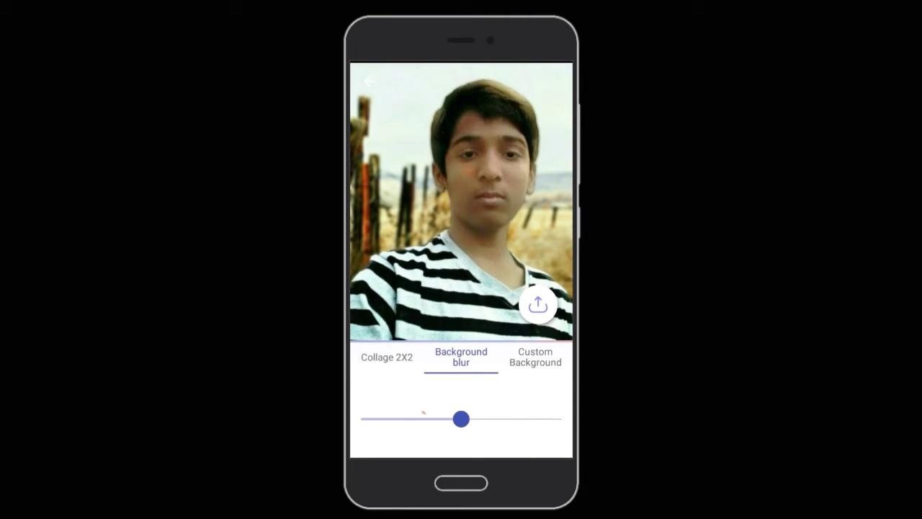
pyautogui.moveTo(461, 419); pyautogui.dragTo(561, 419)
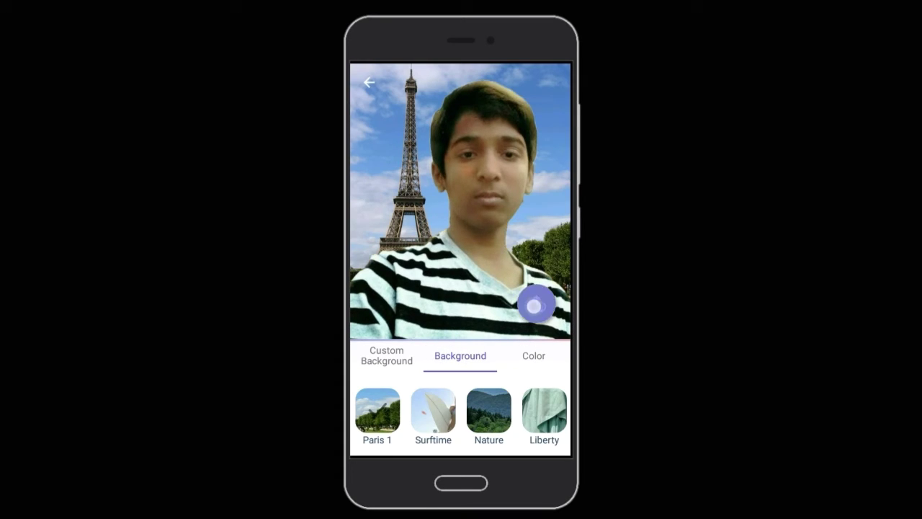
pyautogui.click(539, 304)
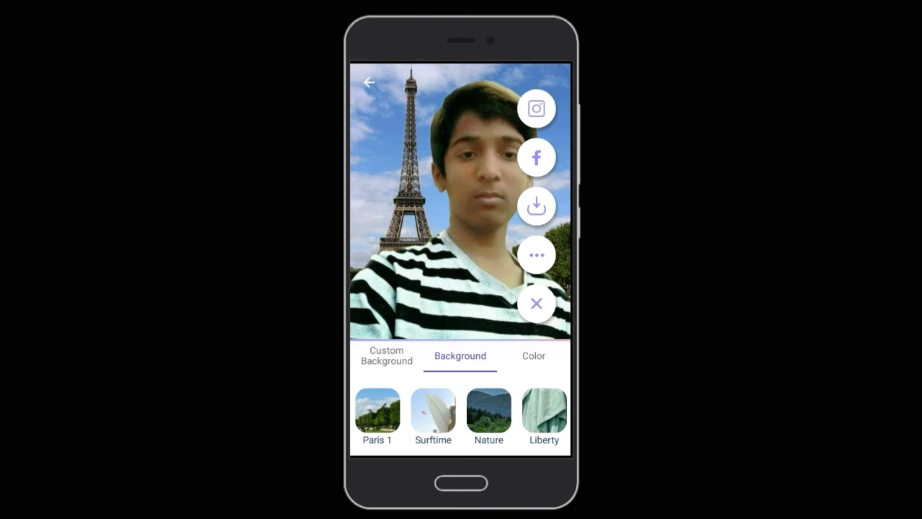
# Download the Eiffel Tower selfie to the device and close the share speed-dial.
pyautogui.click(535, 209)
pyautogui.click(479, 263)
pyautogui.click(537, 303)
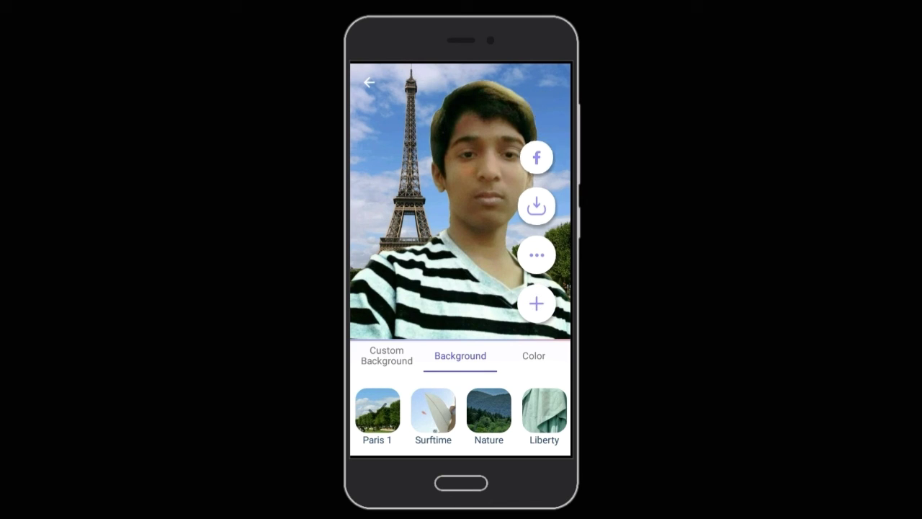